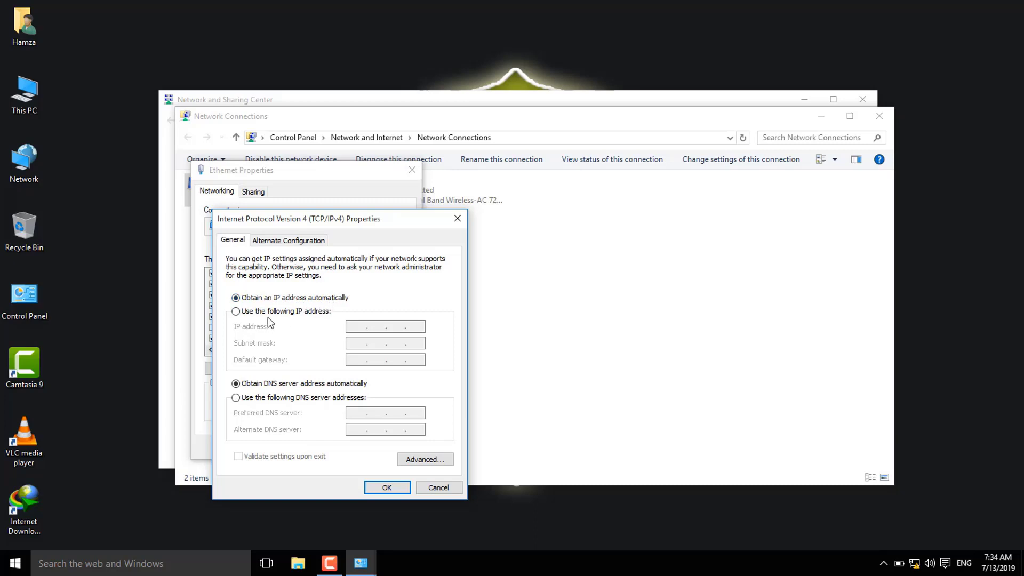
# Give the Ethernet adapter static IP 192.168.1.100 with subnet mask 255.255.255.0 and confirm both dialogs
pyautogui.click(302, 312)
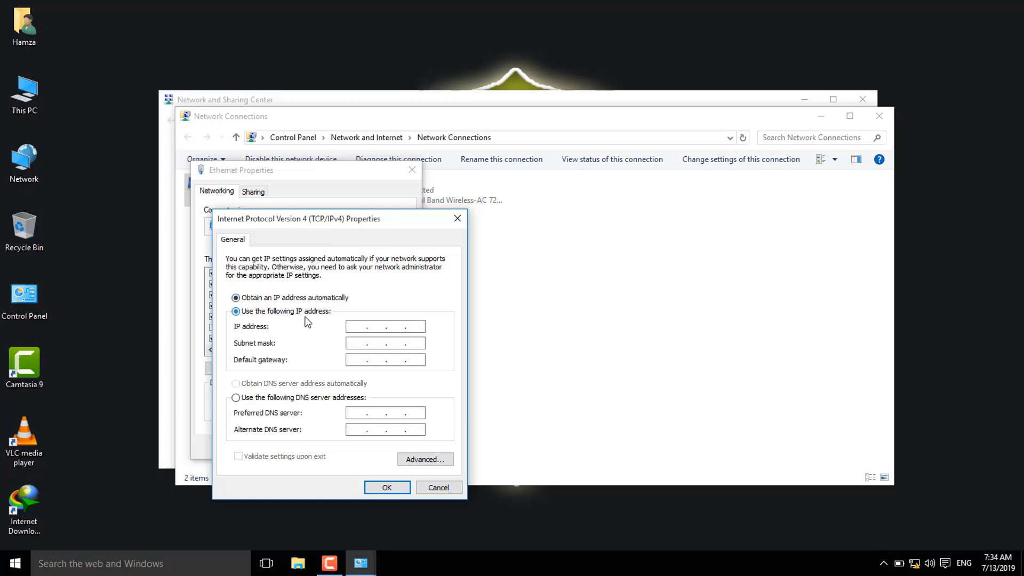
pyautogui.click(357, 326)
pyautogui.write('192 . 168 . 1 . 100')
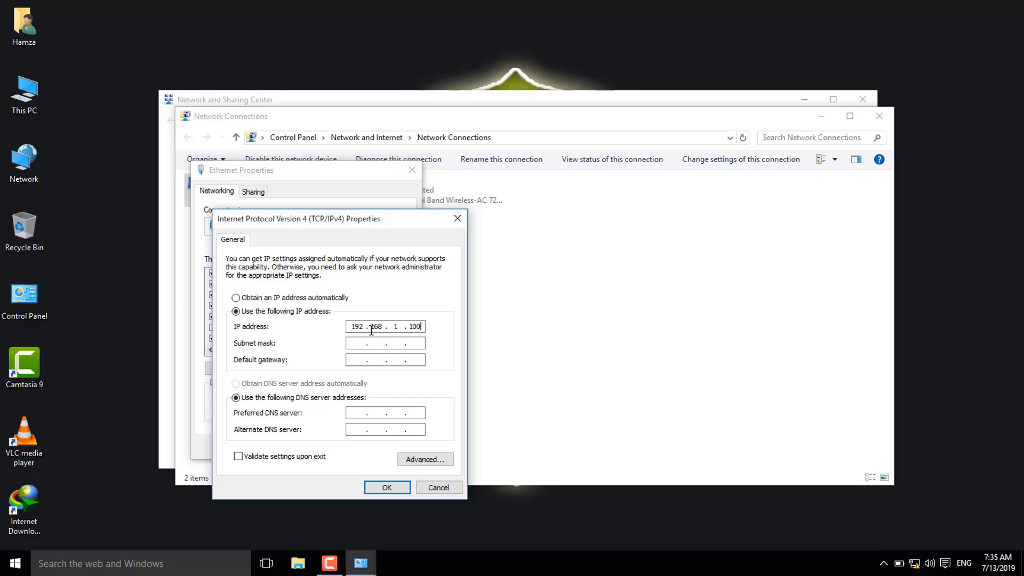
pyautogui.click(354, 344)
pyautogui.click(386, 487)
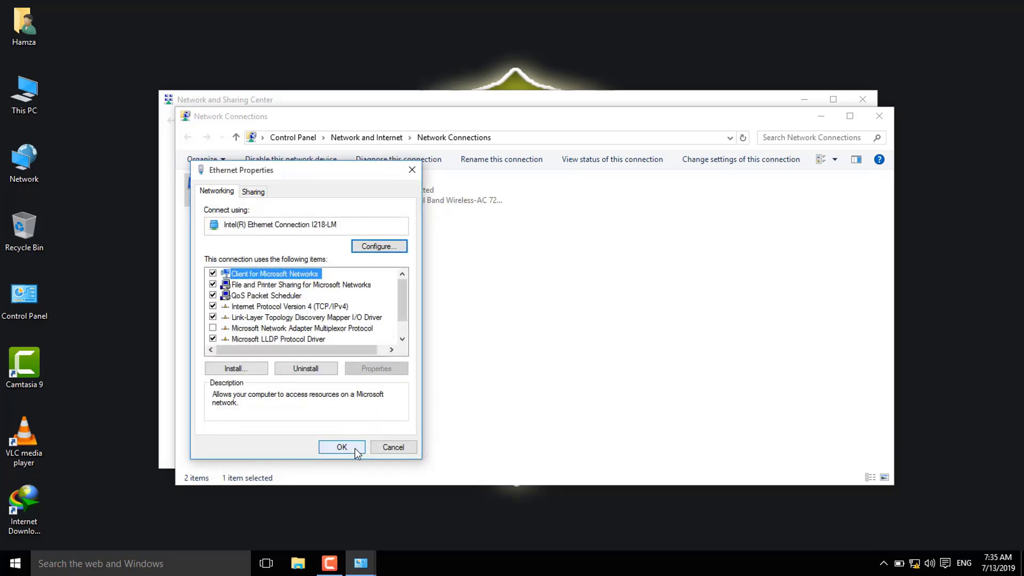
pyautogui.click(354, 448)
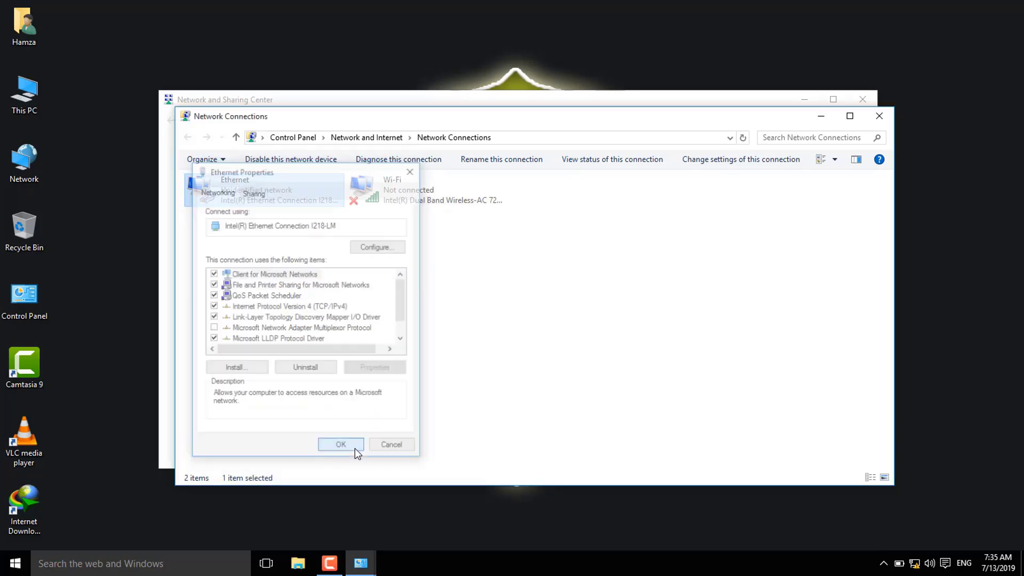
# Close Network Connections and Network and Sharing Center, then bring up the Start menu
pyautogui.click(880, 118)
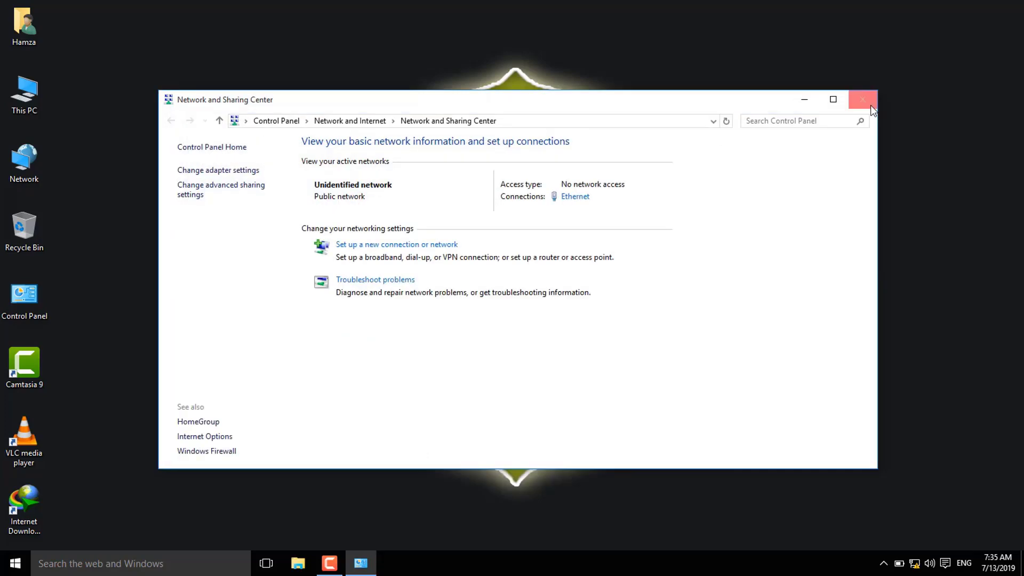
pyautogui.click(862, 100)
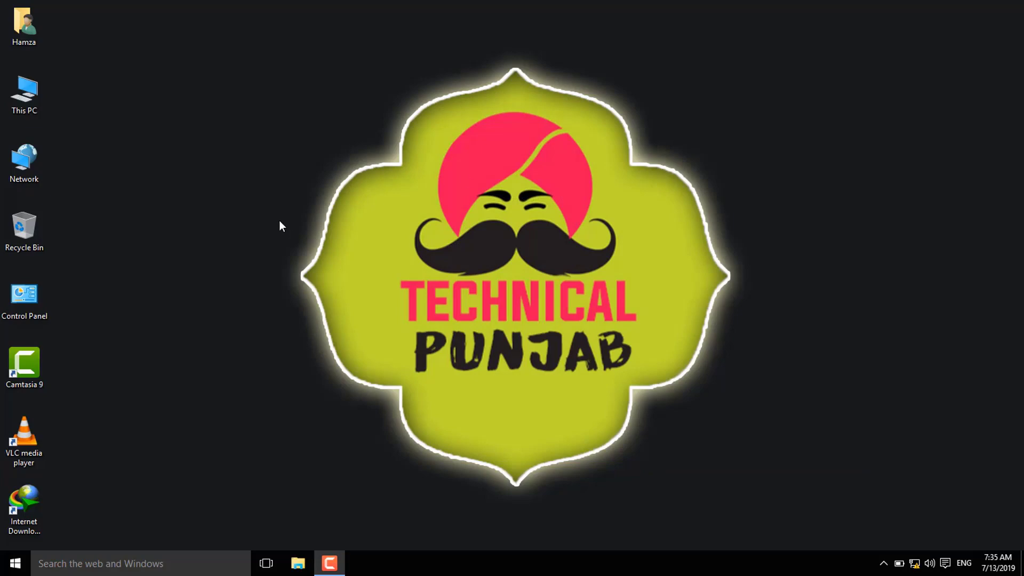
pyautogui.click(15, 563)
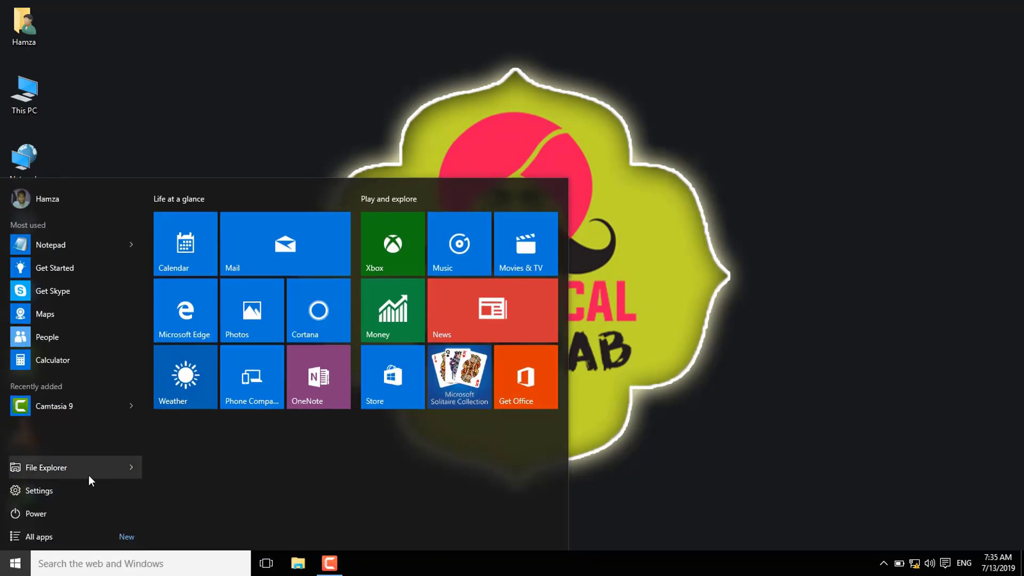
# Launch Edge maximized, close the Start tab and browse to 192.168.1.254
pyautogui.click(206, 335)
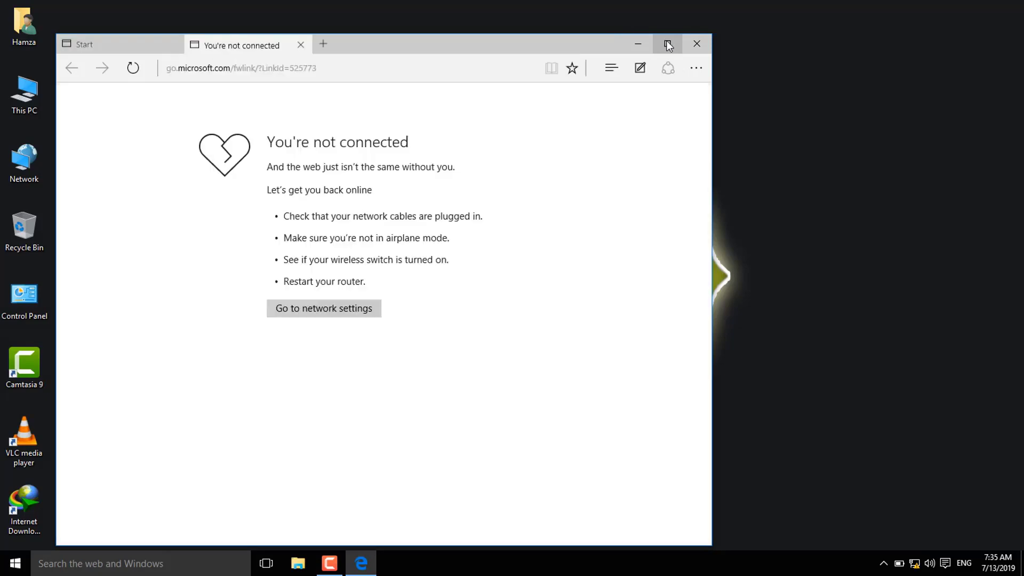
pyautogui.click(666, 43)
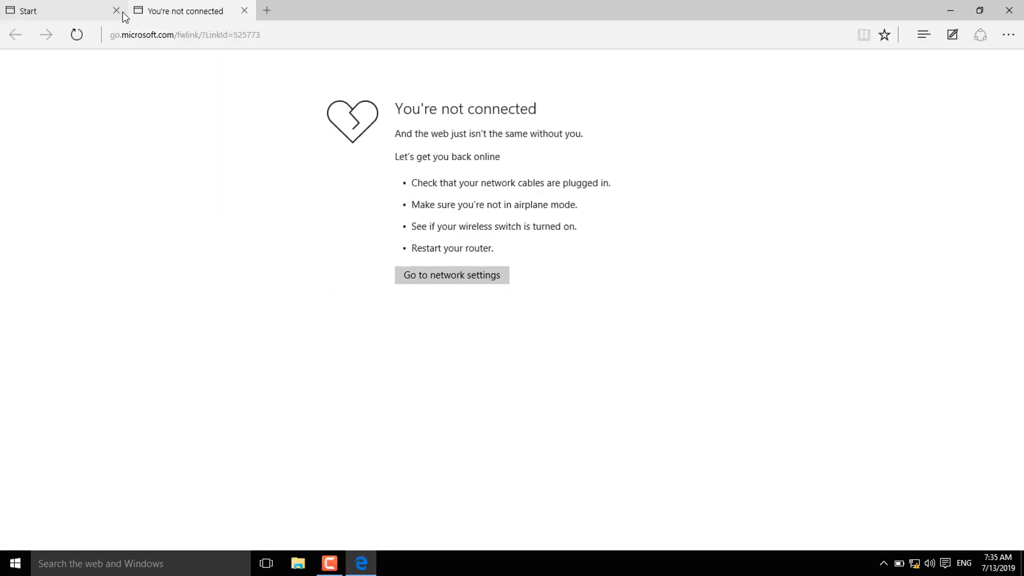
pyautogui.click(121, 12)
pyautogui.click(153, 35)
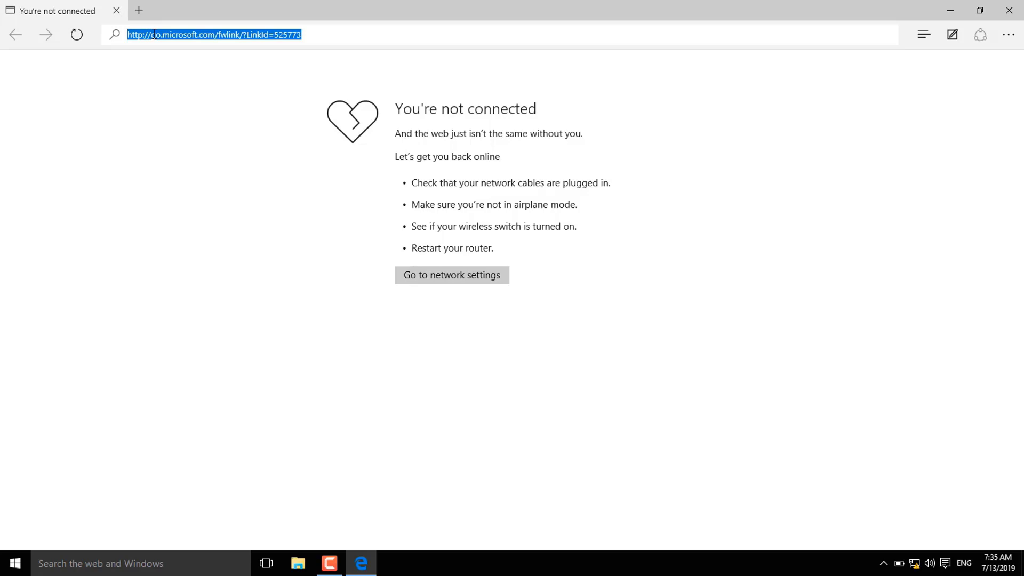
pyautogui.write('192')
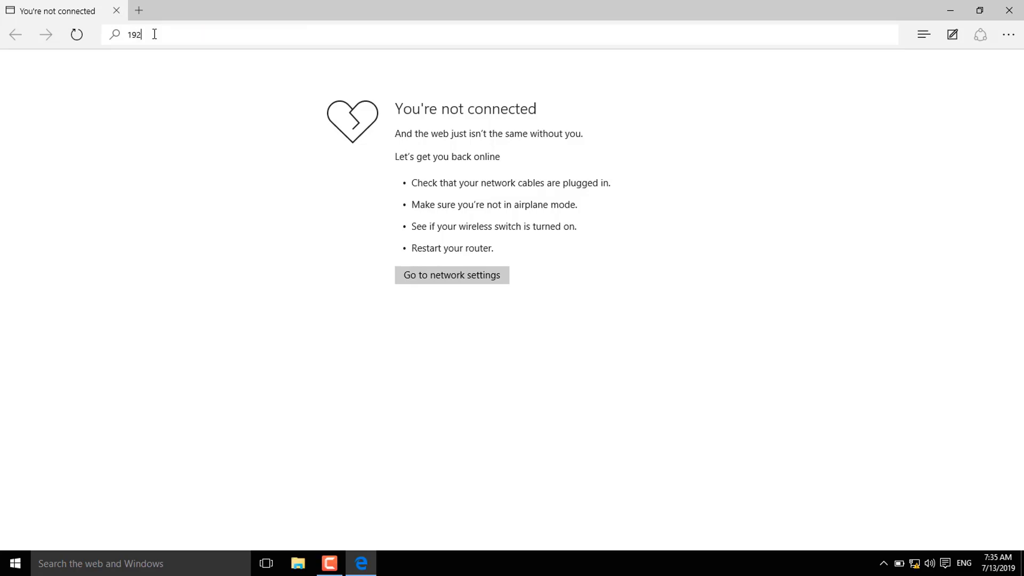
pyautogui.write('.168.1.254')
pyautogui.press('Return')
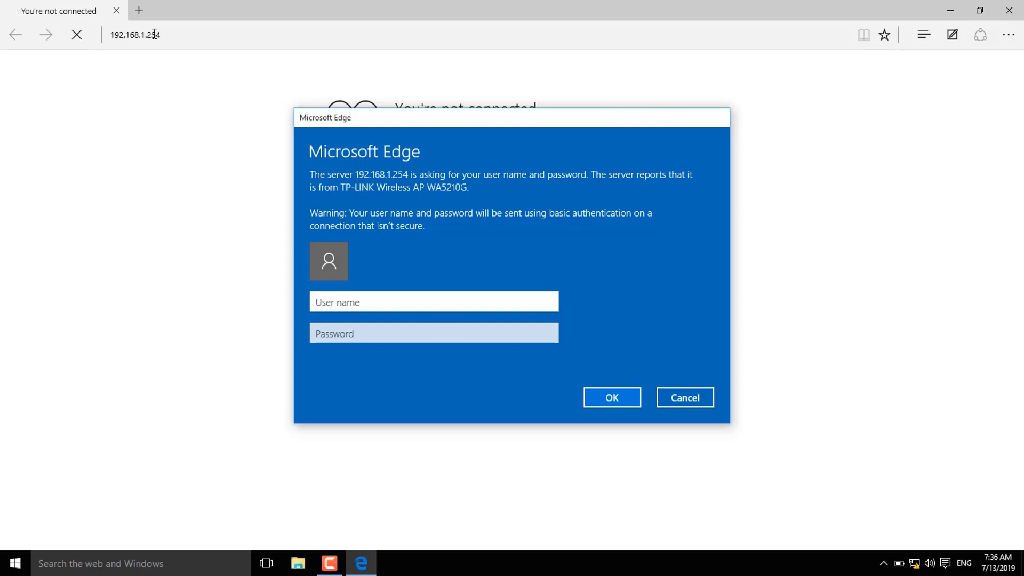
# Sign in to the access point with the device's user name and password
pyautogui.write('admin')
pyautogui.press('Tab')
pyautogui.write('ad')
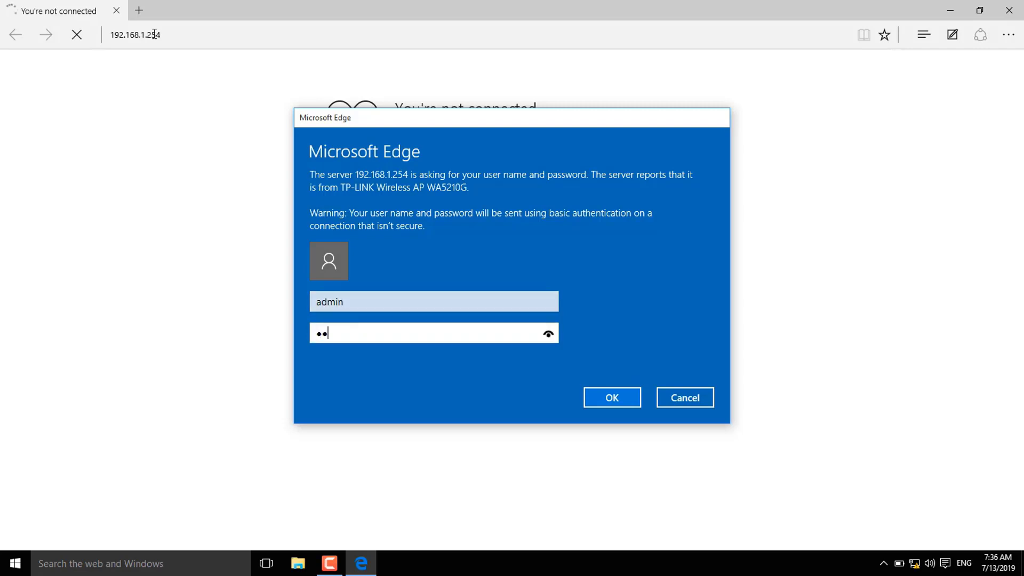
pyautogui.write('min')
pyautogui.press('BackSpace')
pyautogui.press('BackSpace')
pyautogui.press('BackSpace')
pyautogui.press('BackSpace')
pyautogui.write('d')
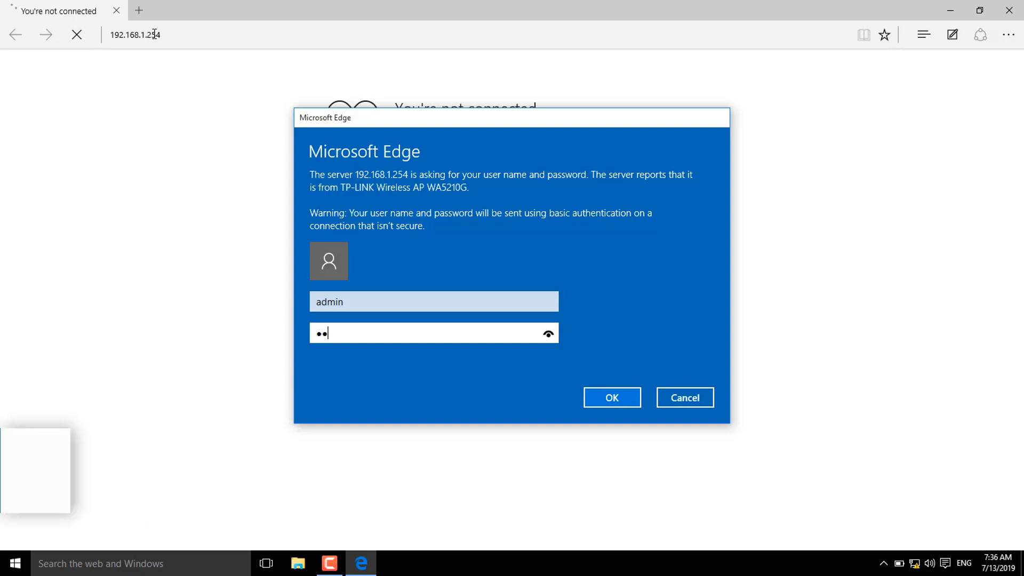
pyautogui.write('min')
pyautogui.press('Return')
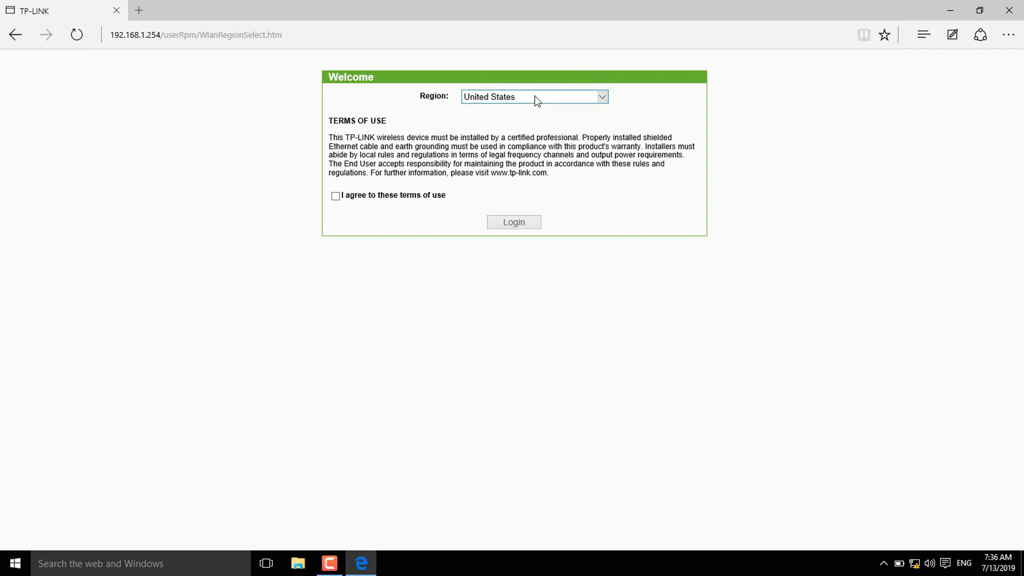
# Set the region to Pakistan, accept the terms of use and log in
pyautogui.click(534, 97)
pyautogui.press('p')
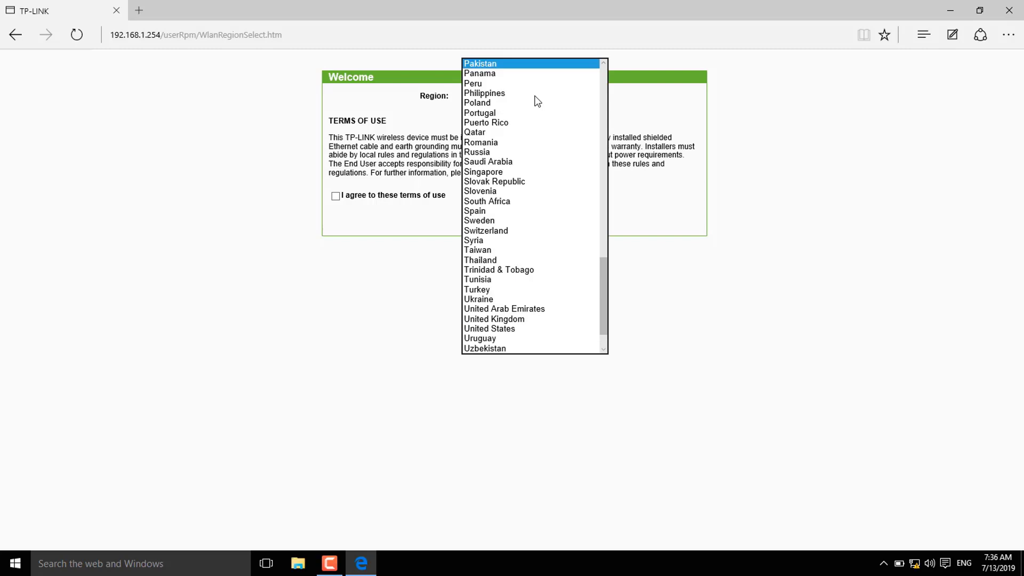
pyautogui.press('Return')
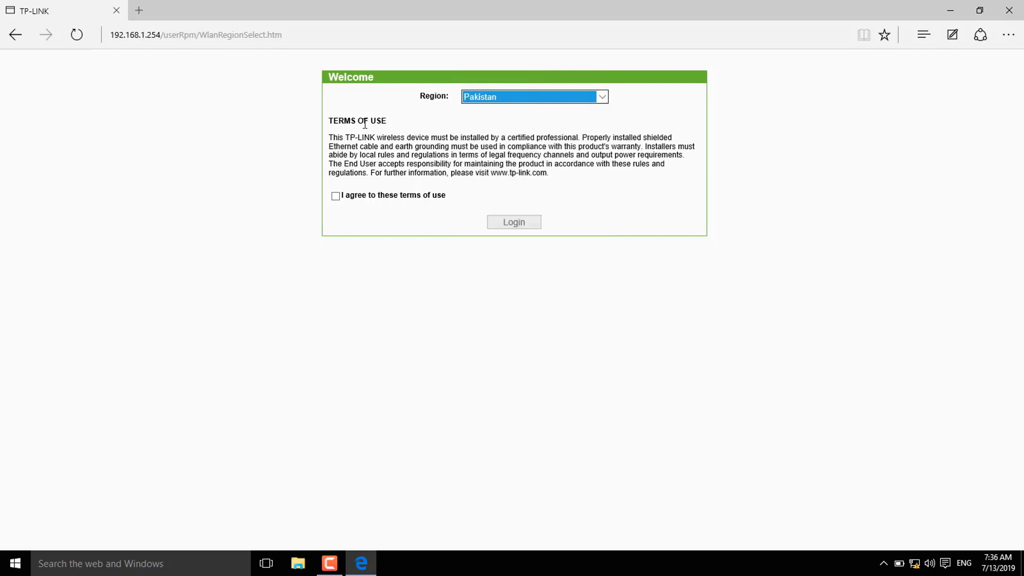
pyautogui.click(335, 196)
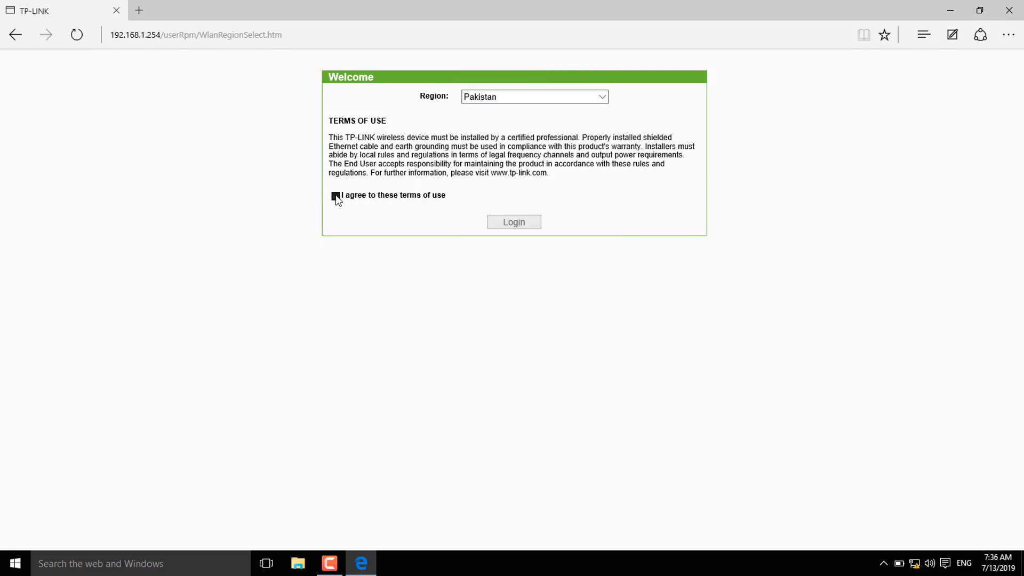
pyautogui.click(528, 222)
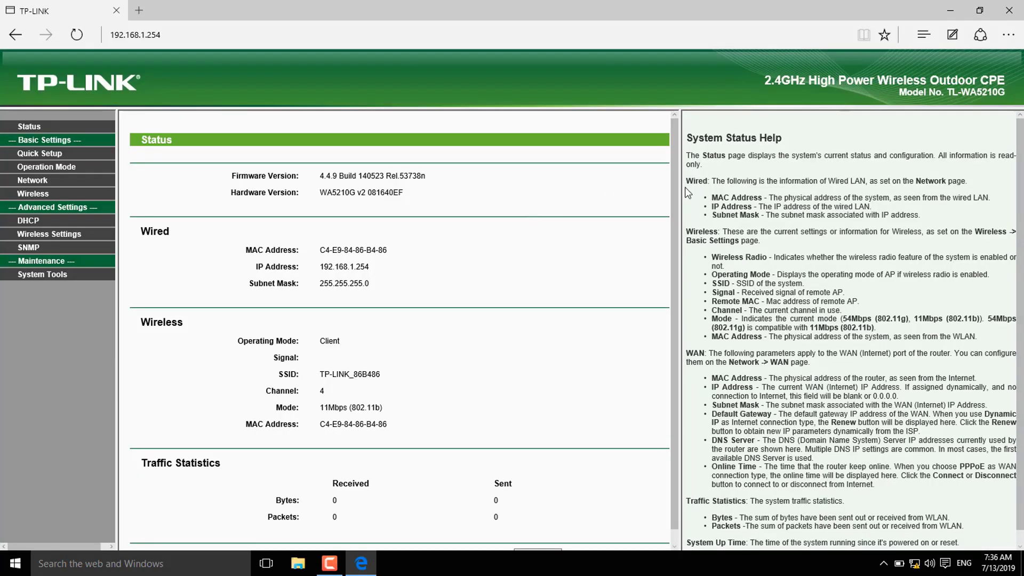
# Widen the status frame, scroll through the status details, then go to Wireless basic settings
pyautogui.moveTo(680, 187); pyautogui.dragTo(829, 183)
pyautogui.scroll(-5, 925, 331)
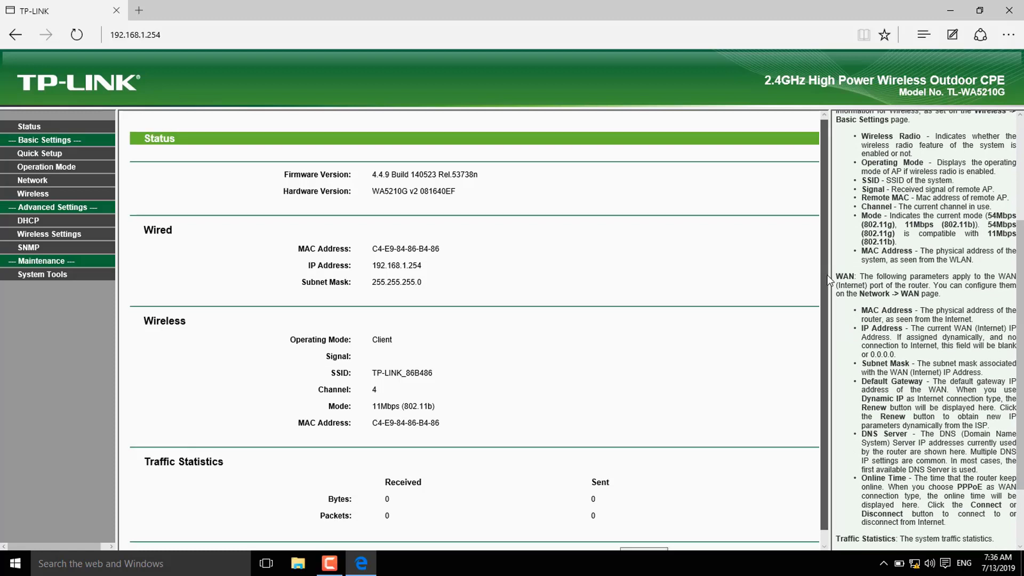
pyautogui.scroll(-1, 825, 299)
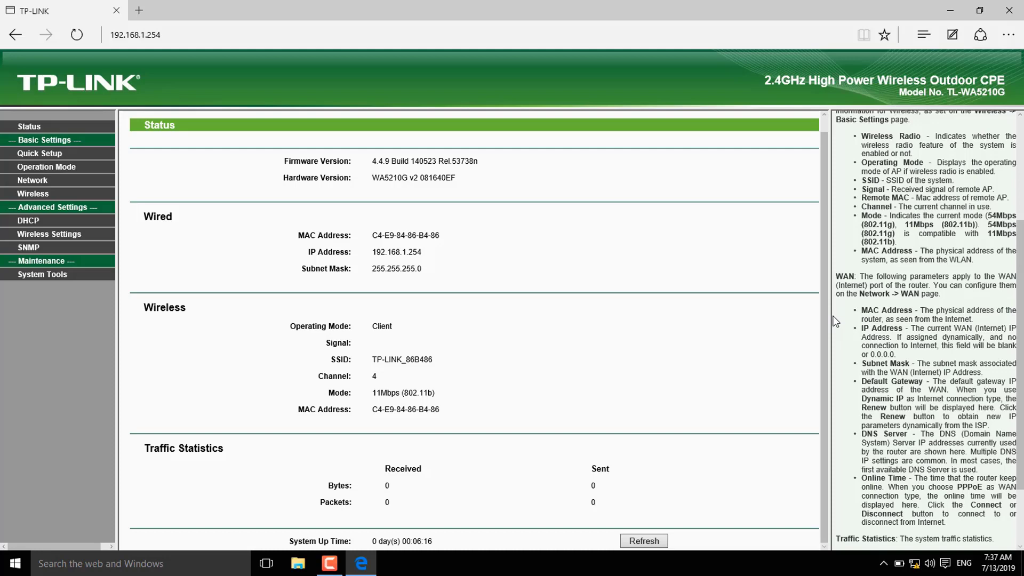
pyautogui.click(36, 196)
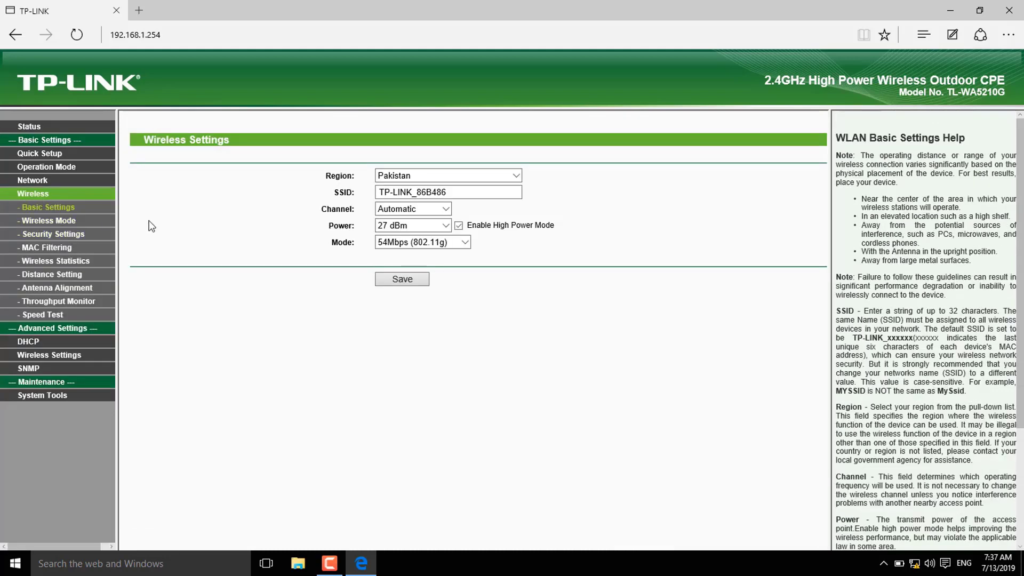
# On the Wireless Mode page, run a site survey listing seven nearby access points
pyautogui.click(69, 223)
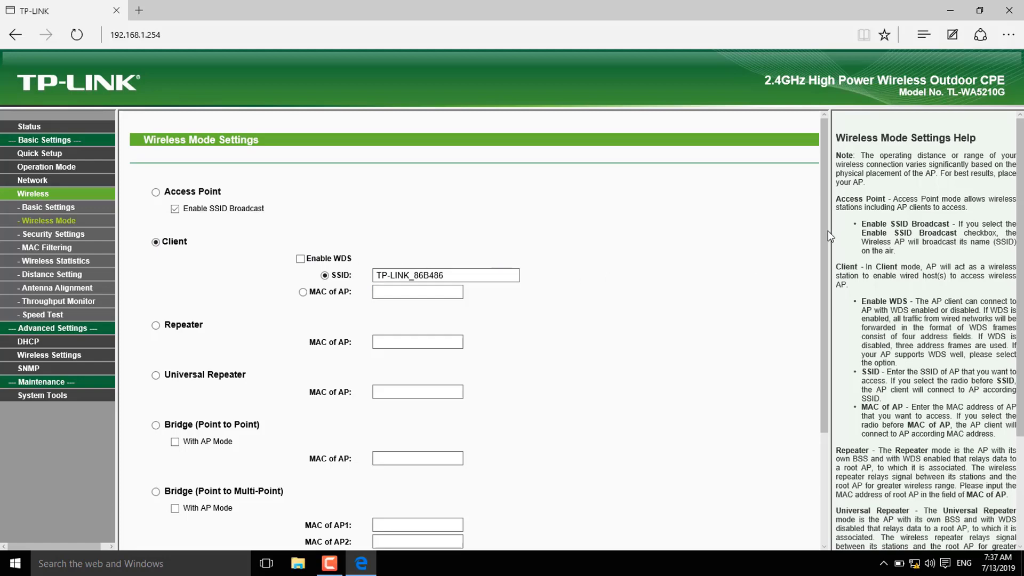
pyautogui.moveTo(827, 230); pyautogui.dragTo(802, 392)
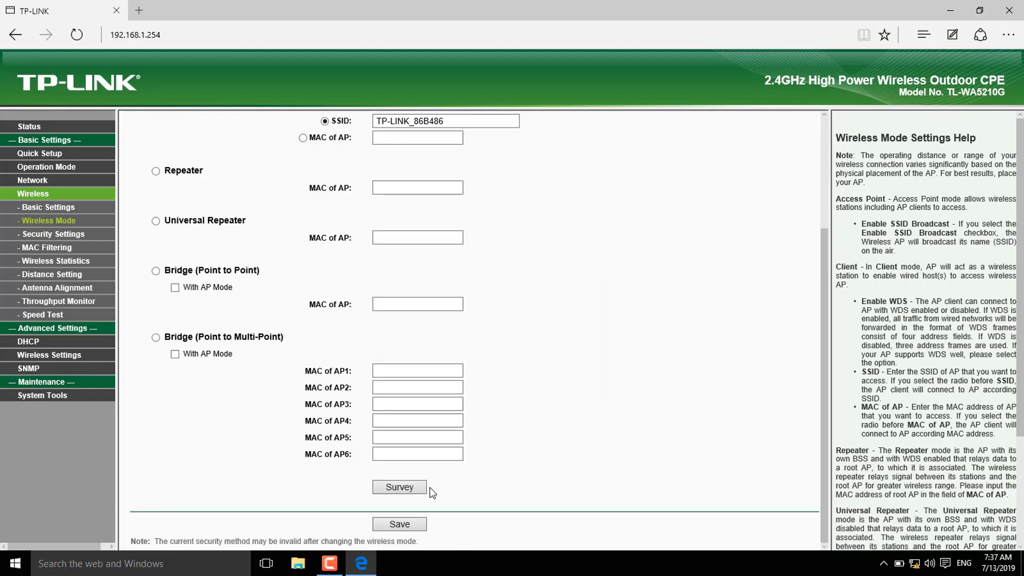
pyautogui.click(402, 488)
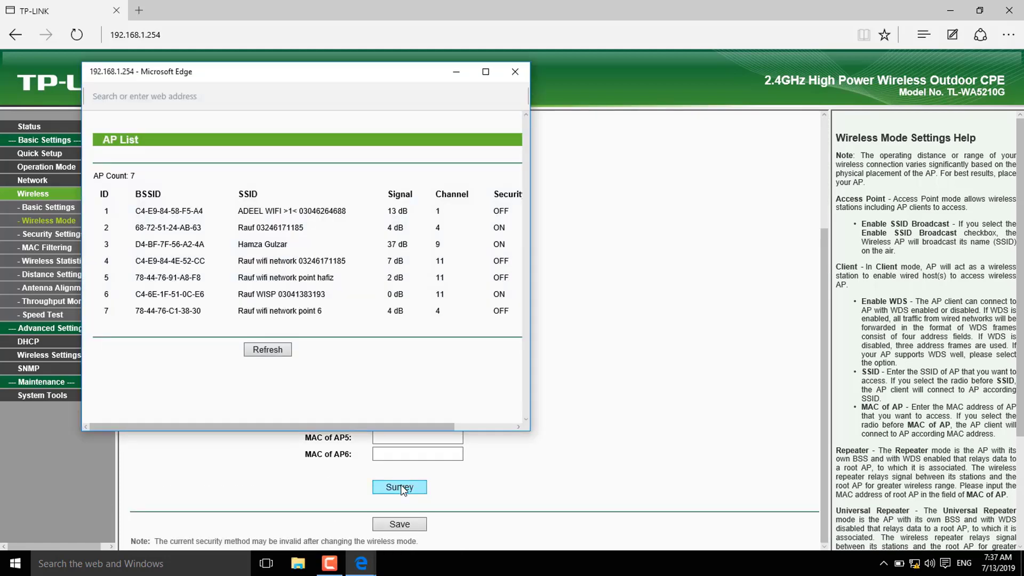
# Maximize the AP List and connect to the second network, the secured one on channel 4
pyautogui.click(485, 72)
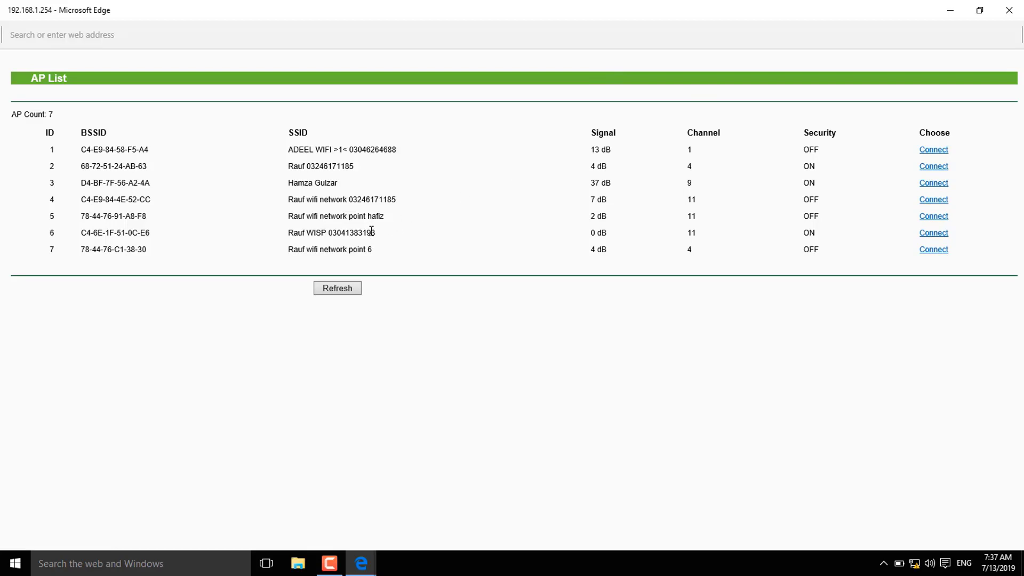
pyautogui.moveTo(368, 233); pyautogui.dragTo(345, 232)
pyautogui.moveTo(354, 166); pyautogui.dragTo(80, 166)
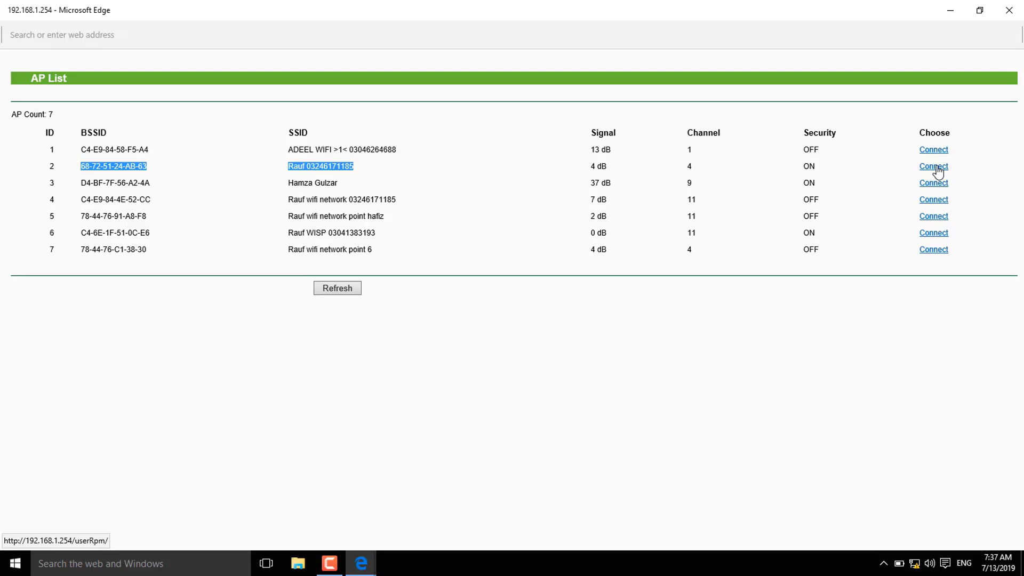
pyautogui.click(934, 167)
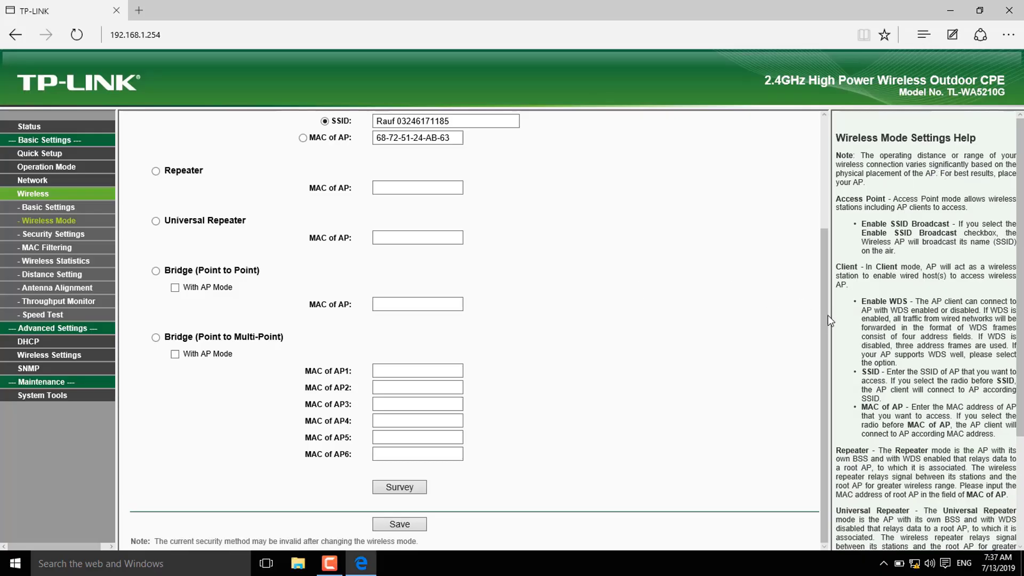
# Save the client-mode wireless settings so the device restarts as a client
pyautogui.moveTo(827, 315); pyautogui.dragTo(826, 198)
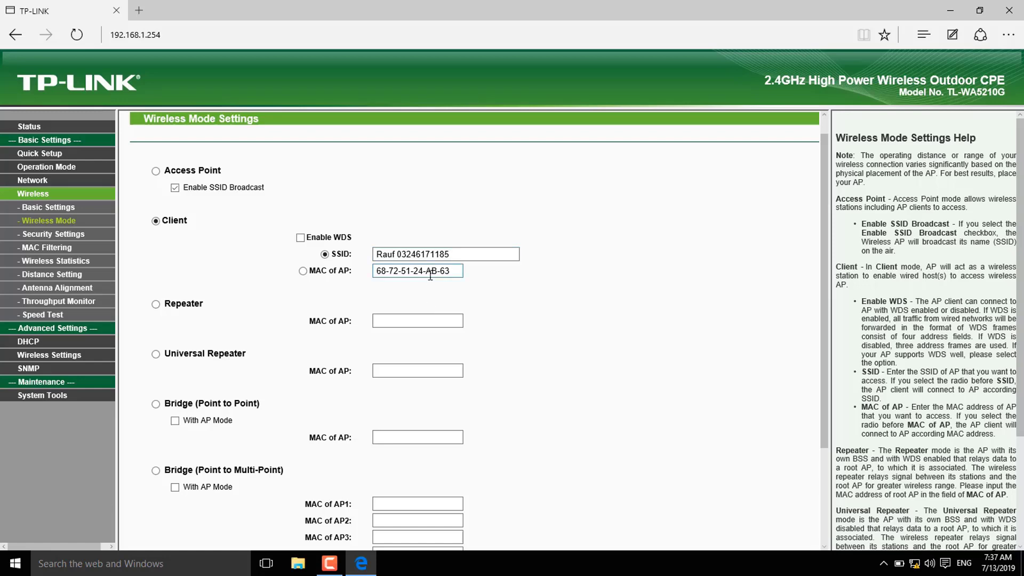
pyautogui.moveTo(821, 236); pyautogui.dragTo(840, 415)
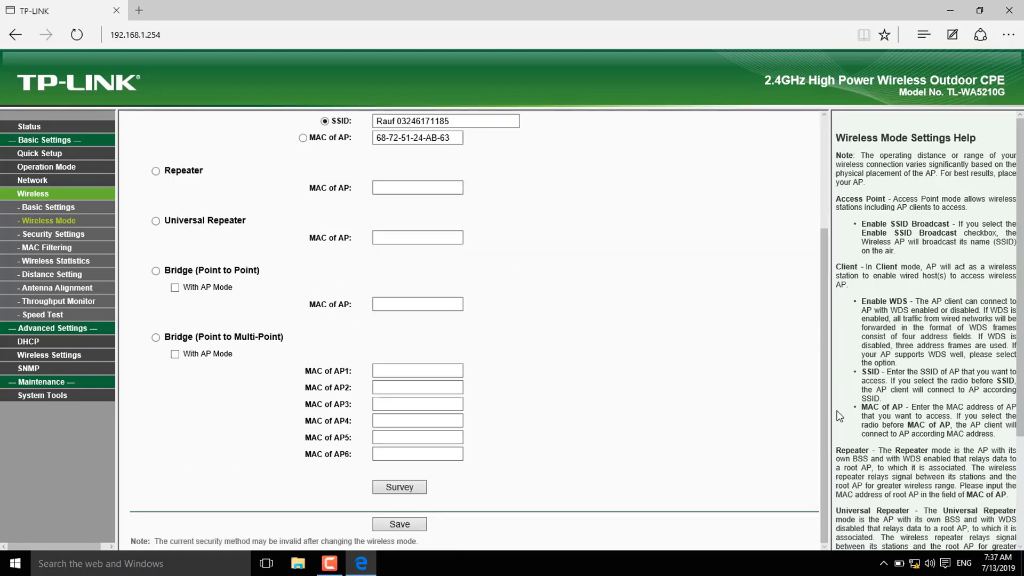
pyautogui.click(421, 525)
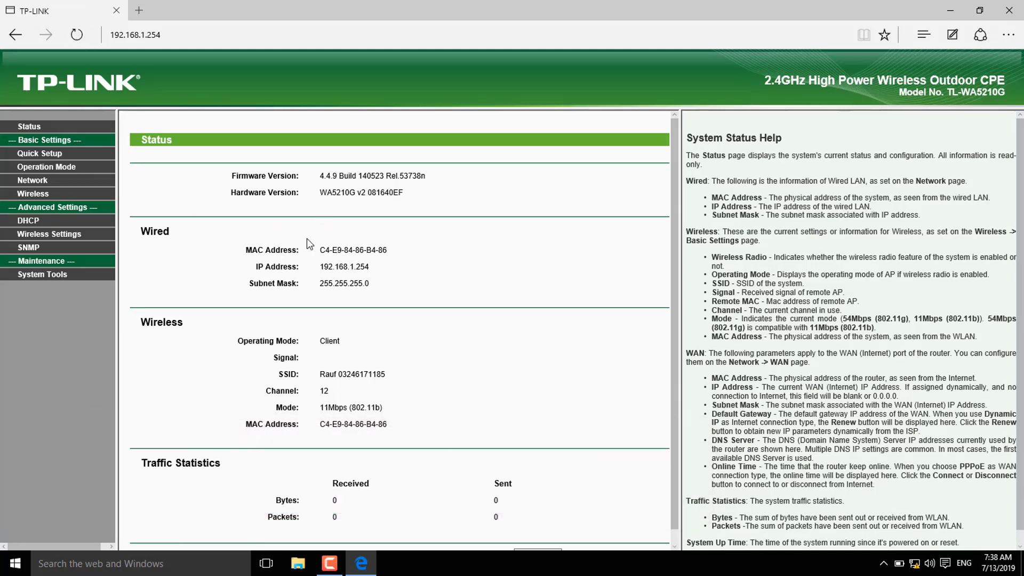
# Note the empty Signal reading on Status, then go to Wireless Security Settings
pyautogui.tripleClick(281, 359)
pyautogui.moveTo(673, 324); pyautogui.dragTo(674, 415)
pyautogui.click(37, 196)
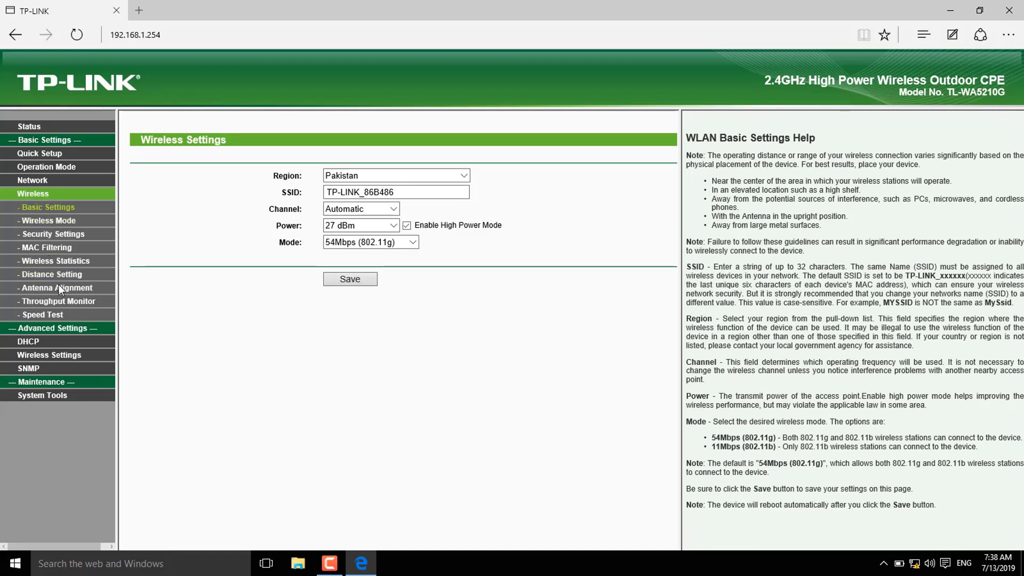
pyautogui.click(88, 235)
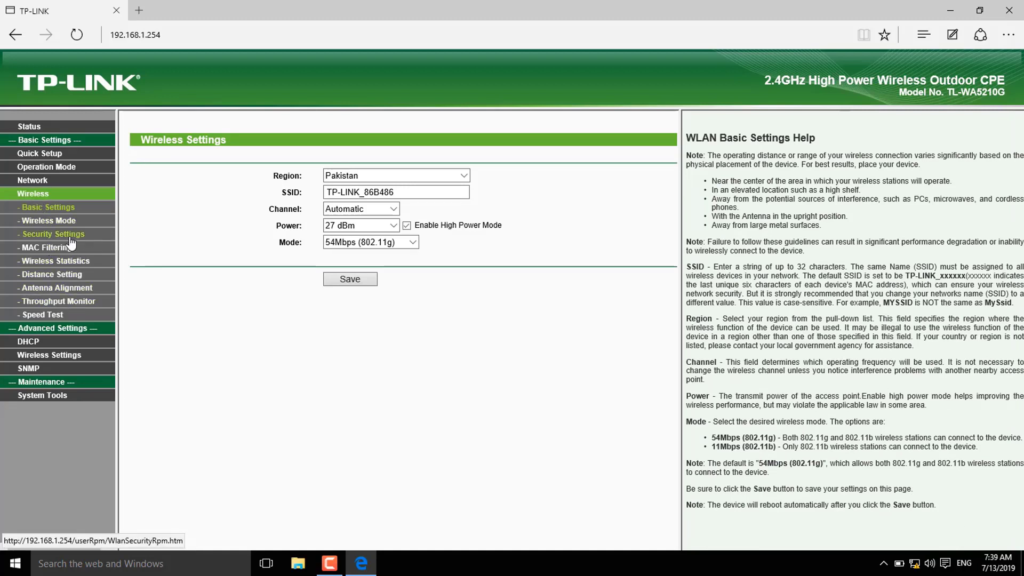